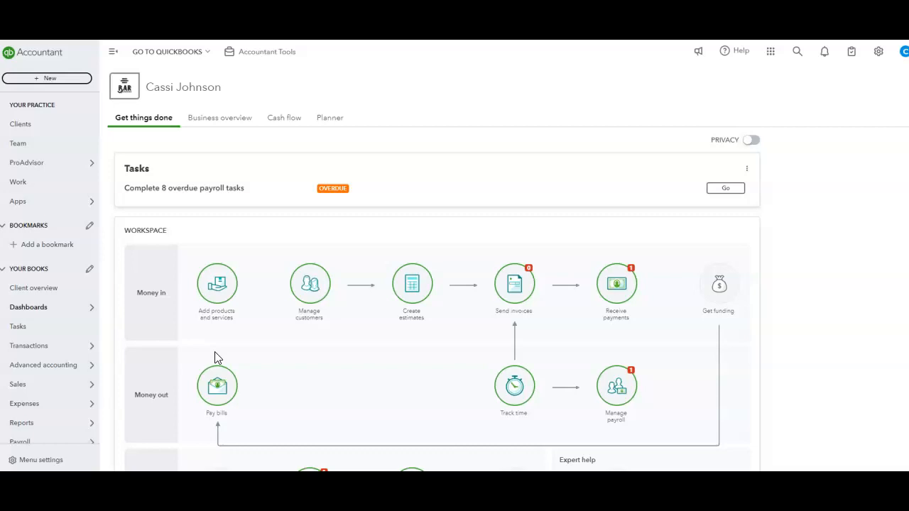
- Open the Bank transactions page of the books
click(228, 346)
click(238, 348)
mouse_move(83, 351)
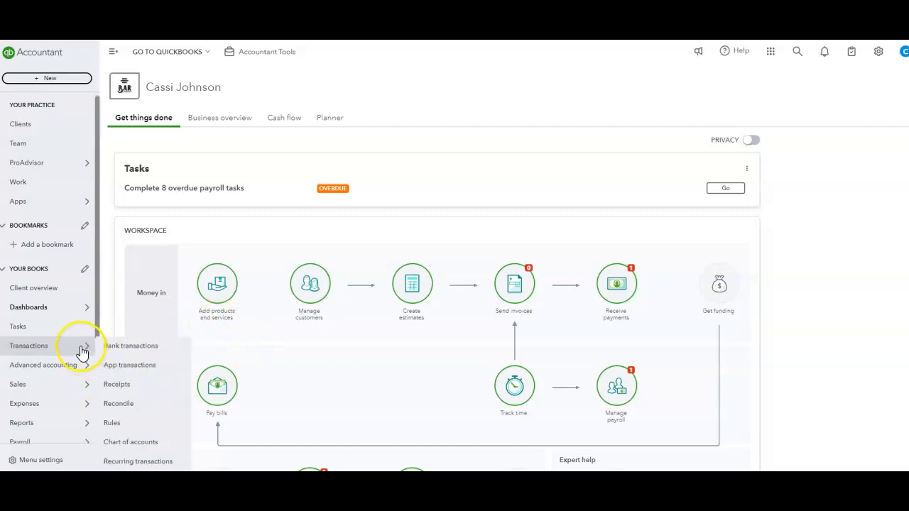
click(130, 348)
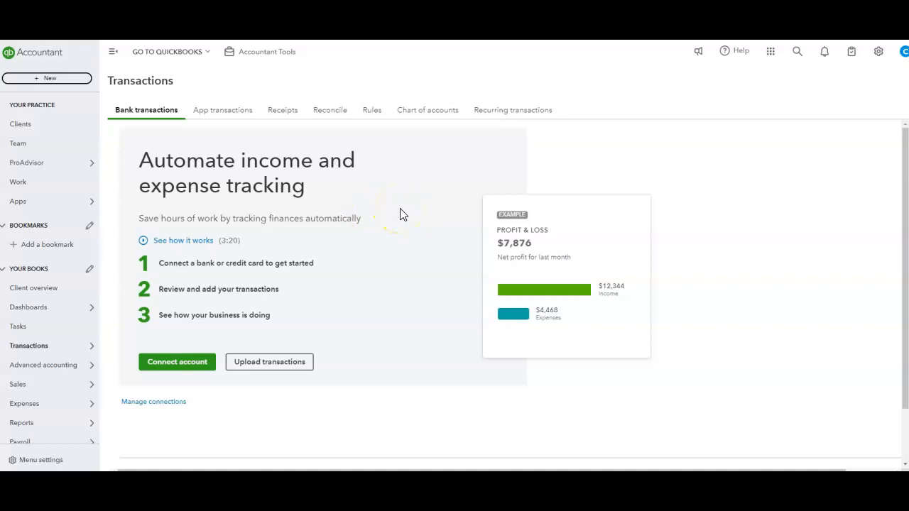
- Open the chart of accounts and start a new account of the Banks type
mouse_move(52, 373)
mouse_move(61, 348)
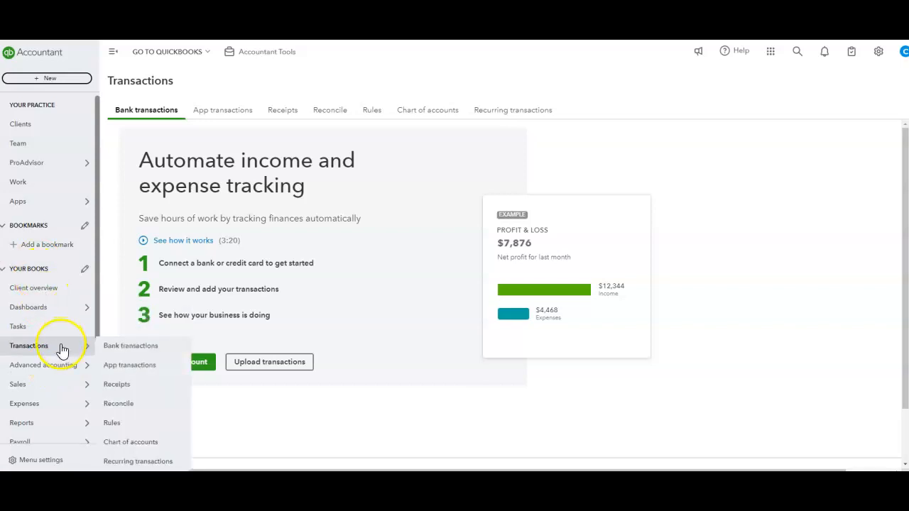
click(133, 442)
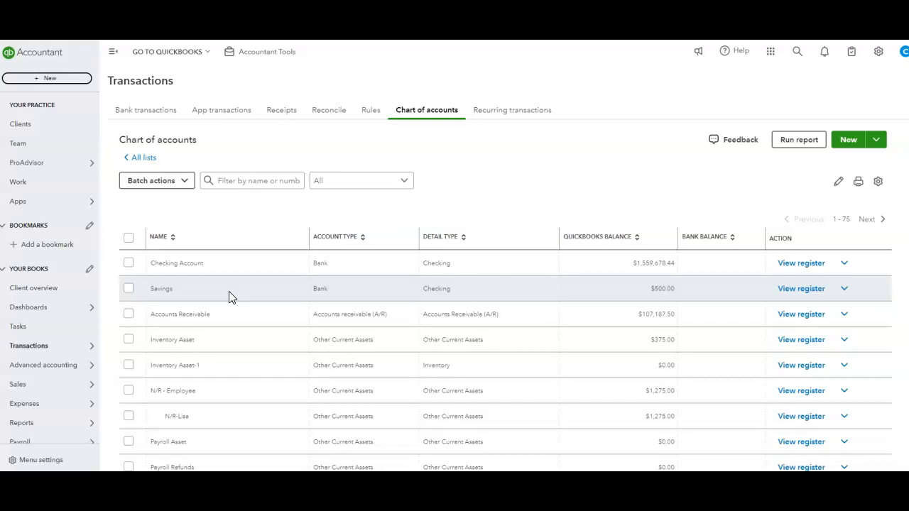
click(848, 141)
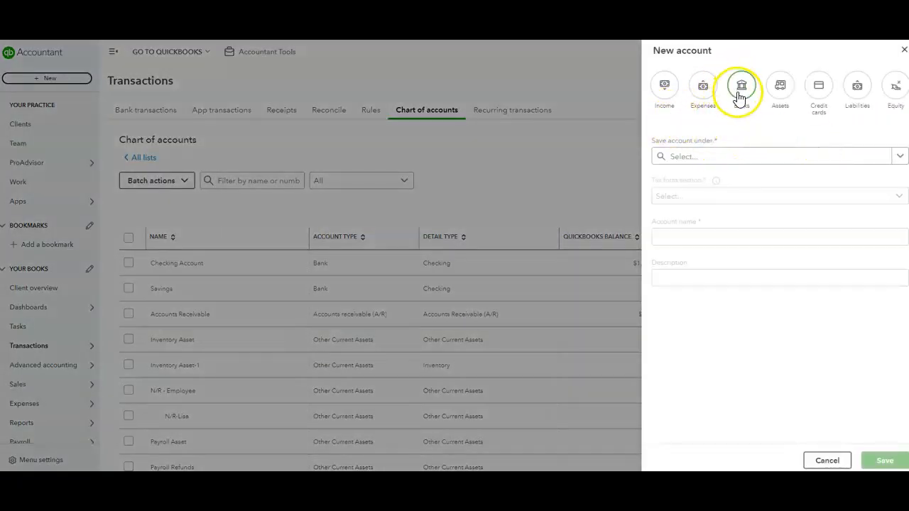
click(740, 92)
- Place the new bank account under Bank Accounts with Checking as its tax form section
click(693, 206)
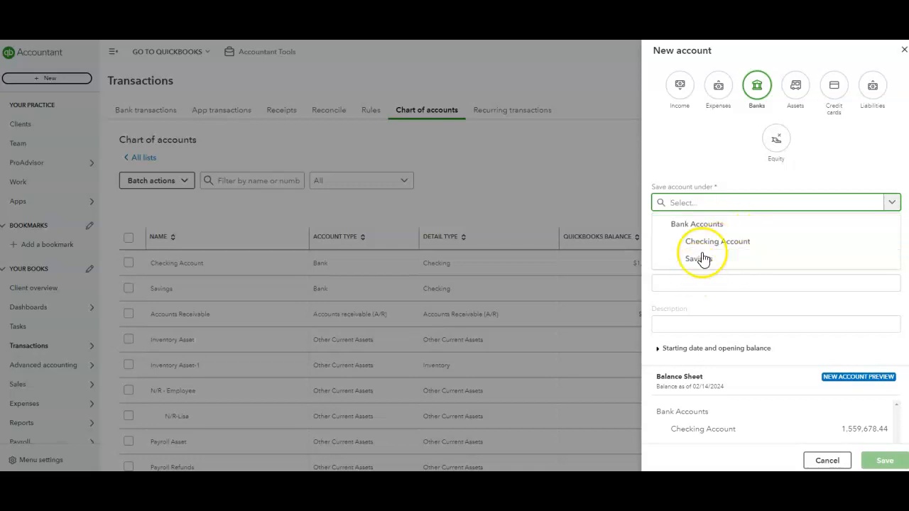
click(714, 204)
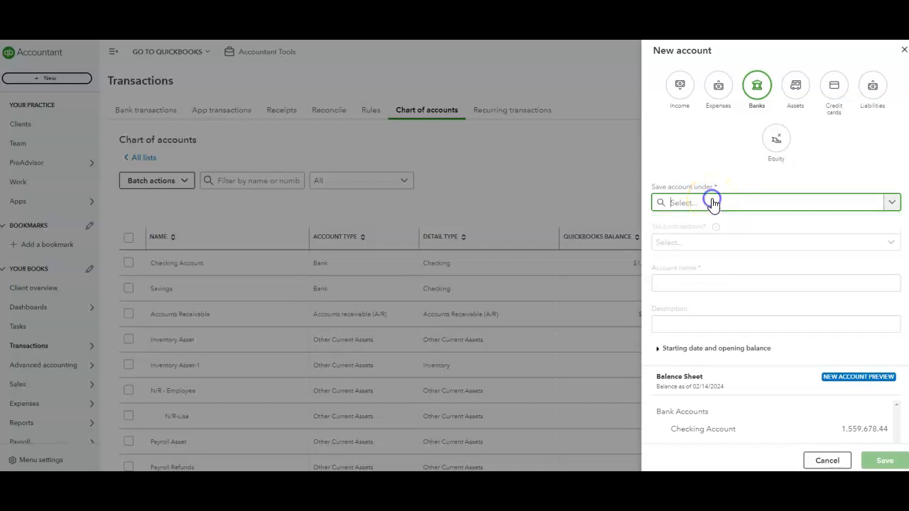
click(699, 203)
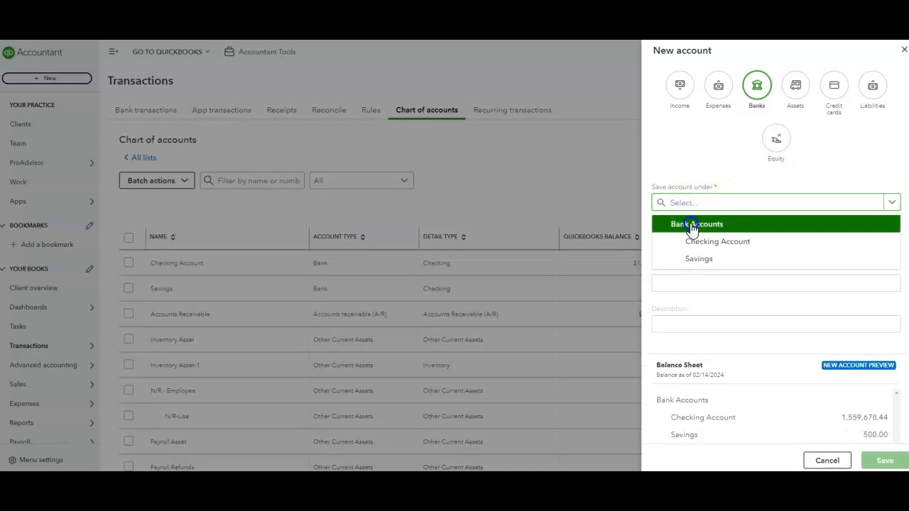
click(694, 223)
click(693, 243)
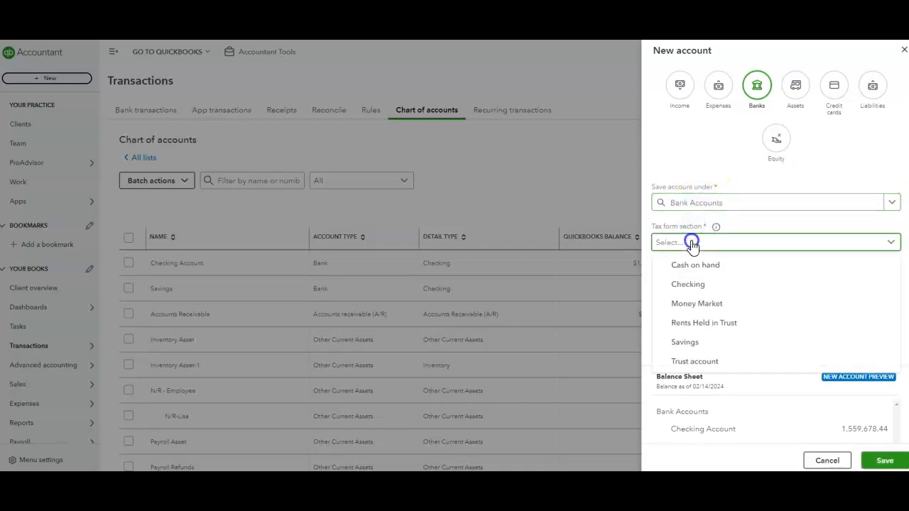
click(706, 285)
- Name the new bank account Personal Checking
click(705, 284)
text(Persdon)
key(BackSpace)
key(BackSpace)
key(BackSpace)
key(BackSpace)
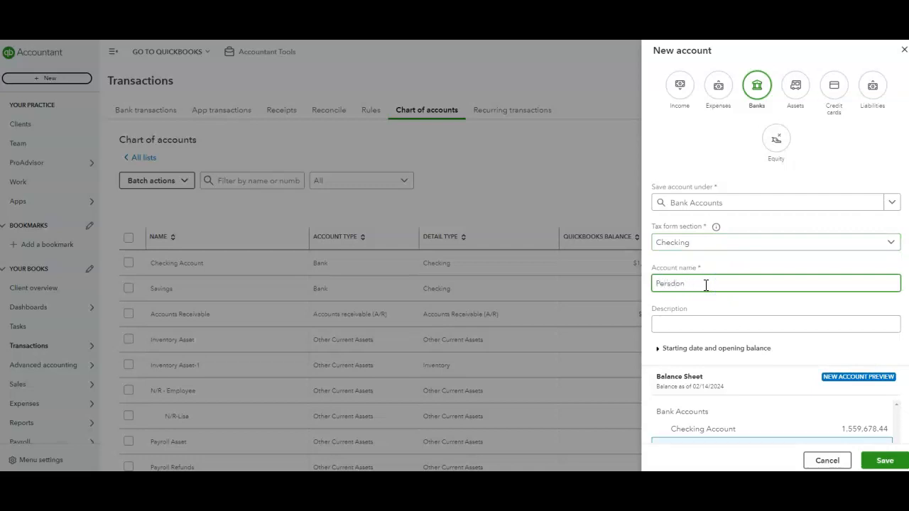
text(sonal Checking)
key(Tab)
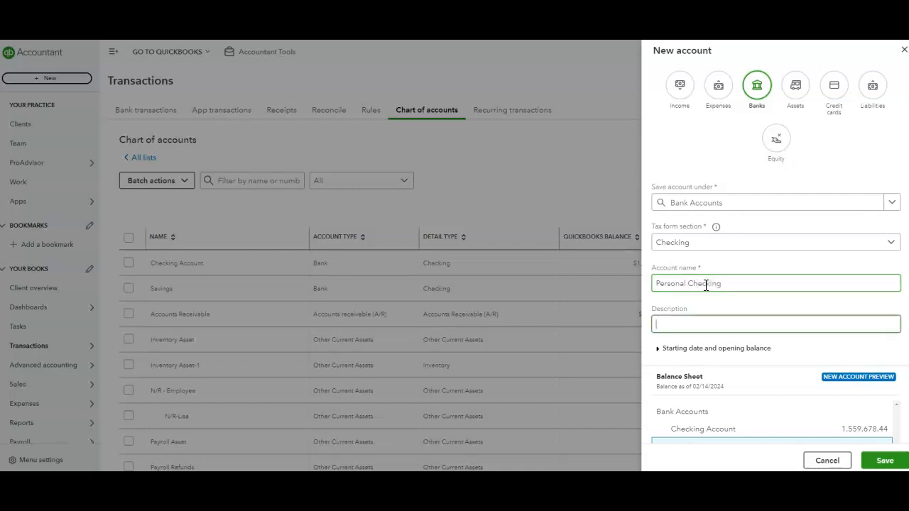
- Set the account's tracking start date to Beginning of this year, leave the opening balance blank, and save the account
scroll(747, 326, down, 2)
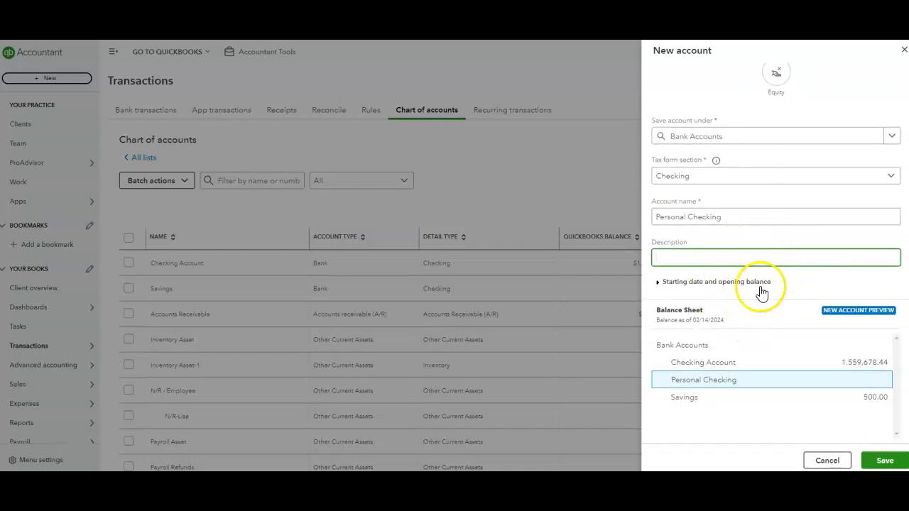
click(664, 282)
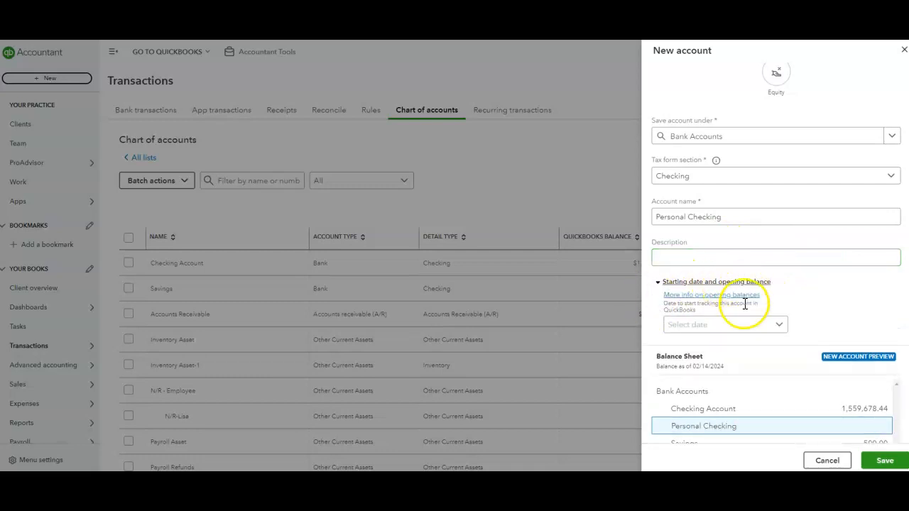
click(784, 324)
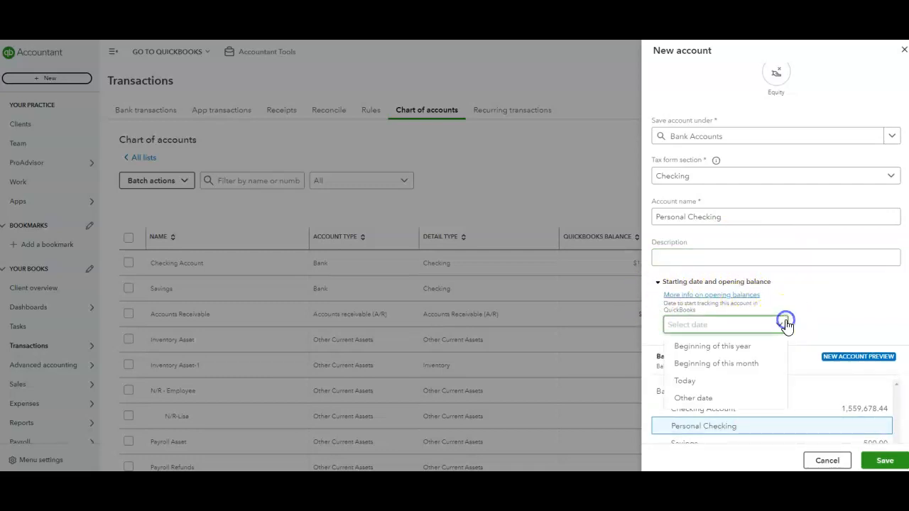
click(719, 346)
click(721, 353)
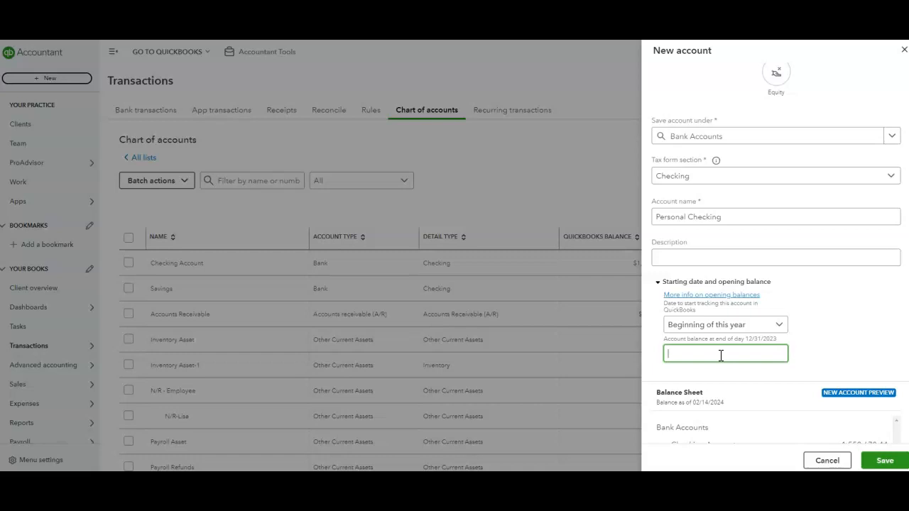
click(886, 462)
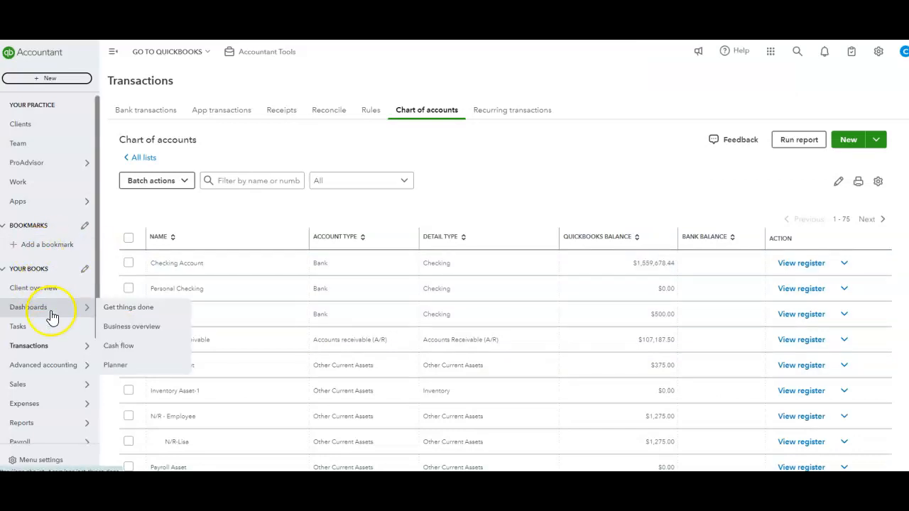
- View the Bank transactions page and return to the chart of accounts
mouse_move(61, 351)
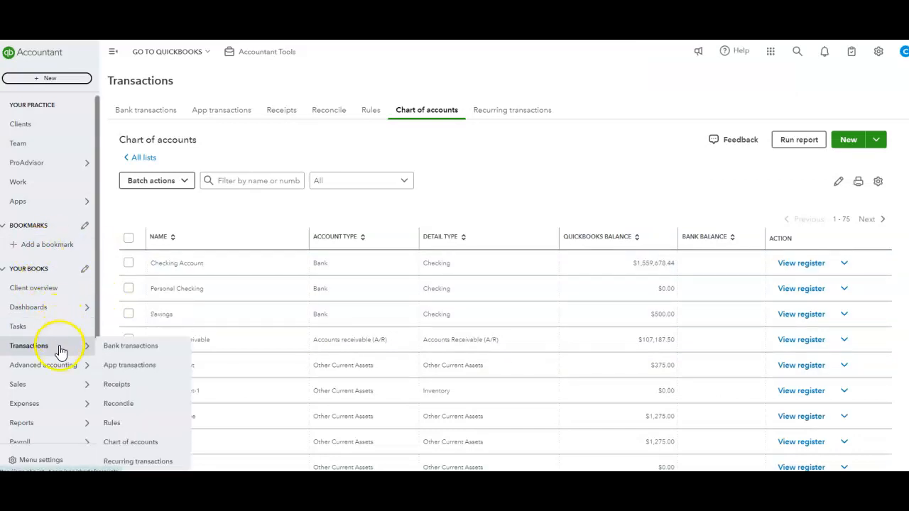
click(125, 345)
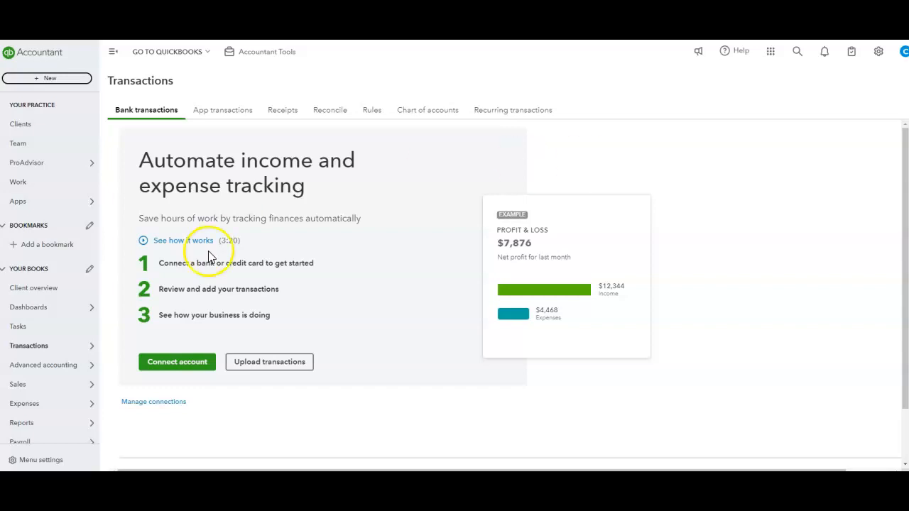
mouse_move(25, 395)
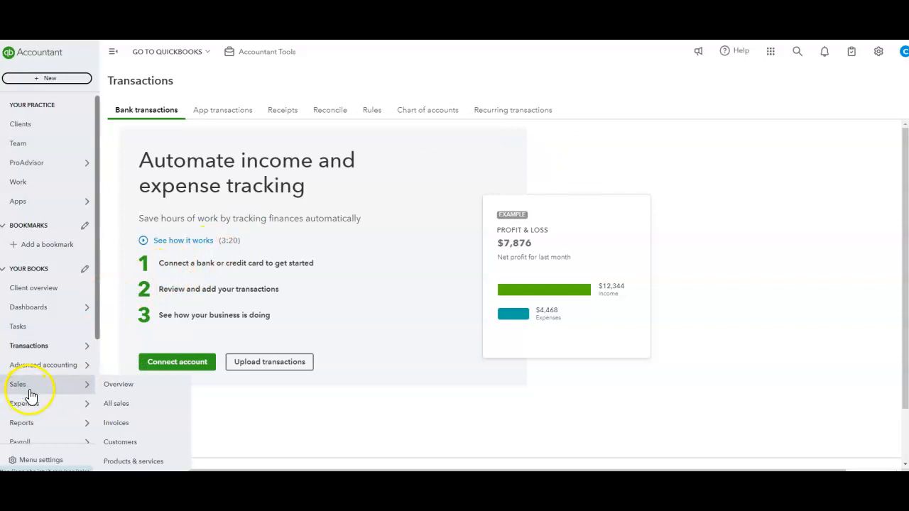
mouse_move(61, 348)
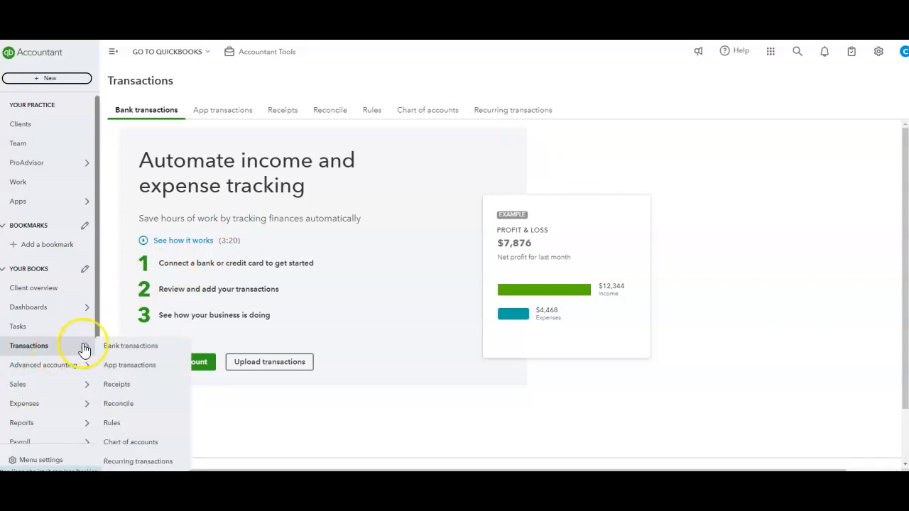
click(134, 441)
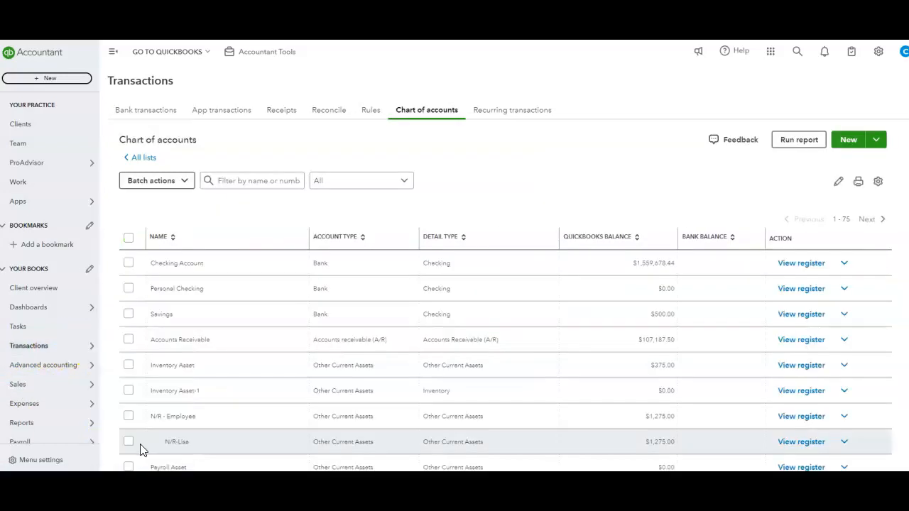
- Examine the parent account choices for a new Expenses account down to Other Expenses, and close the form without saving
click(852, 142)
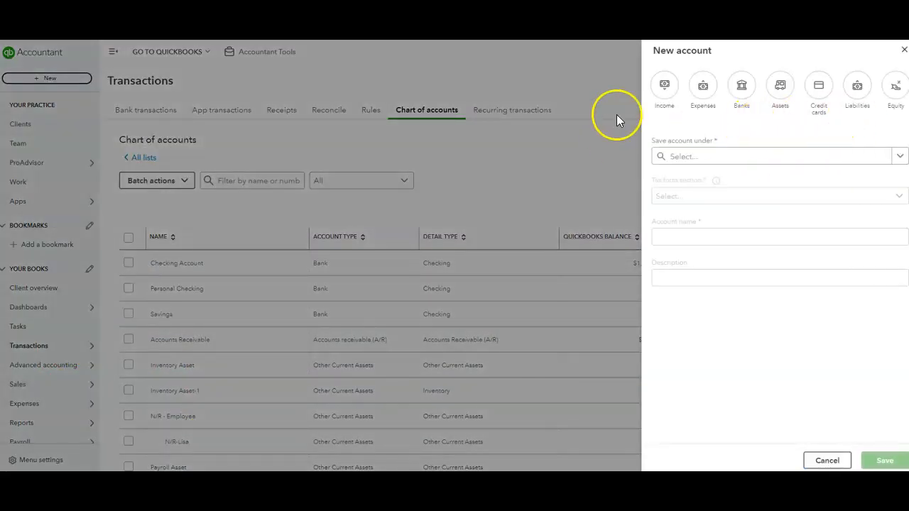
click(699, 86)
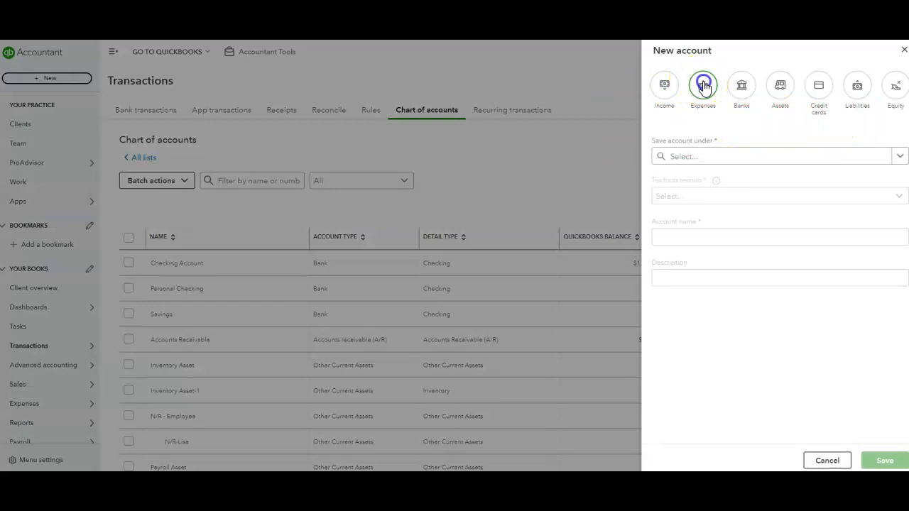
click(695, 203)
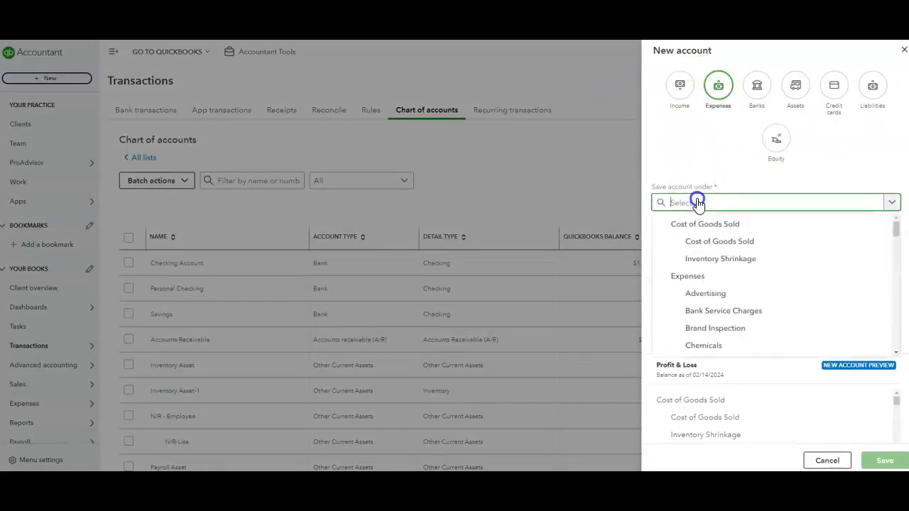
scroll(744, 312, down, 10)
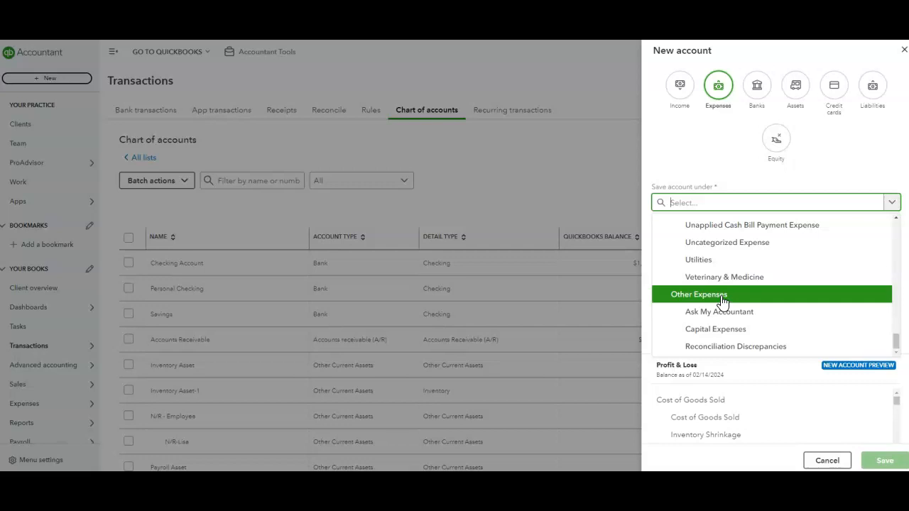
click(572, 192)
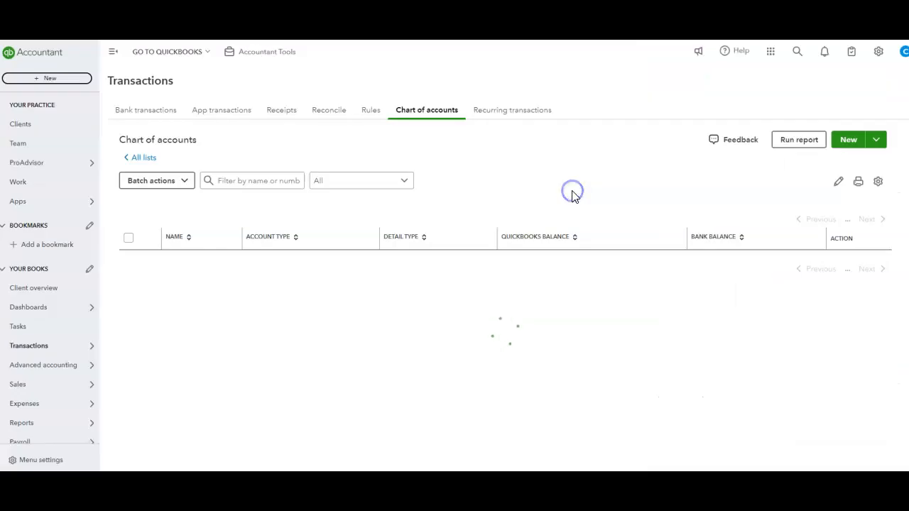
- Start a new Income account saved under Income with Other Primary Income as its tax form section
click(850, 142)
click(666, 89)
click(703, 203)
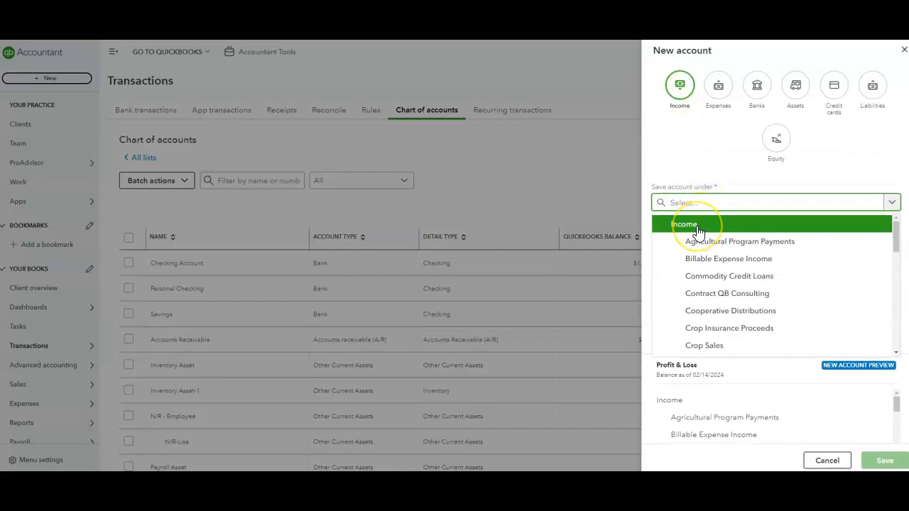
click(699, 226)
click(700, 242)
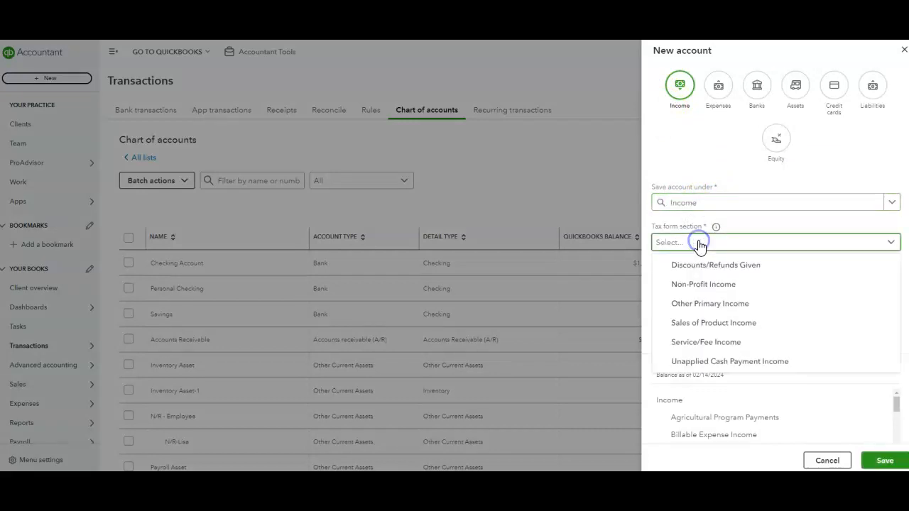
click(714, 304)
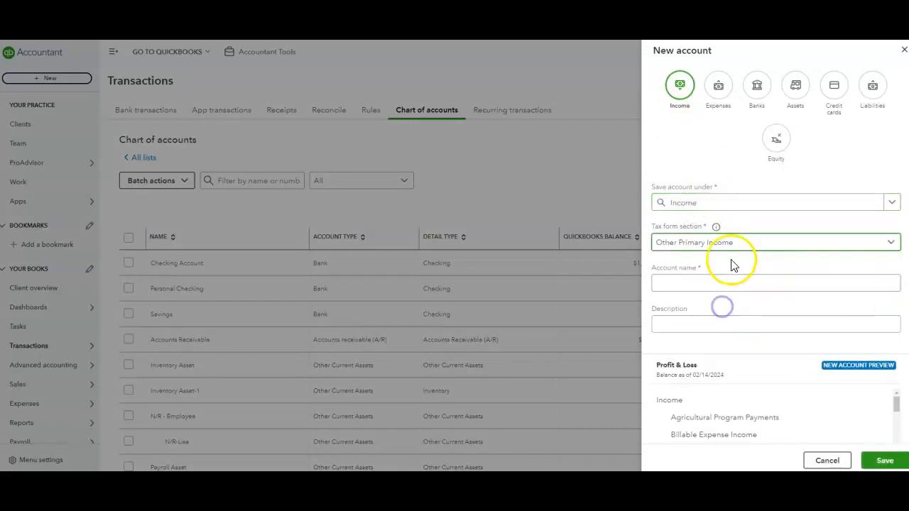
- Name the new income account Greenhouse Income and save it
click(733, 289)
text(Greenhouse Income)
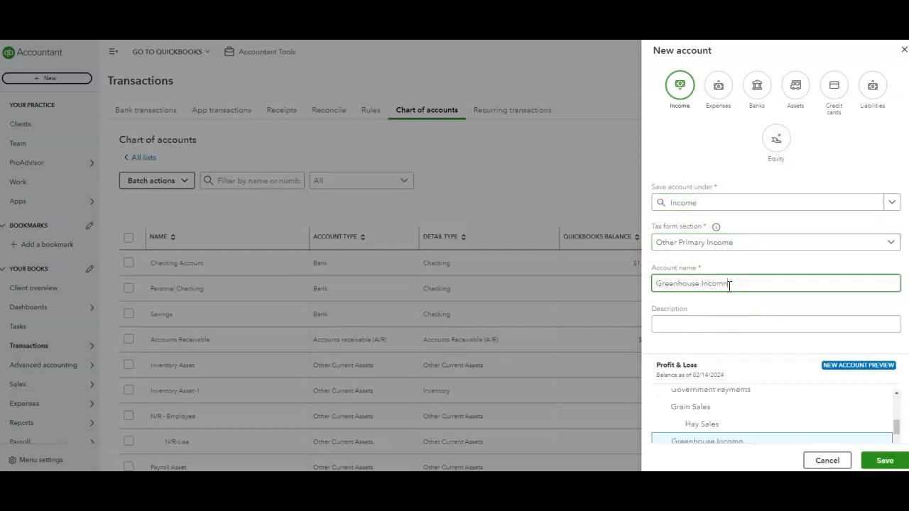
click(881, 465)
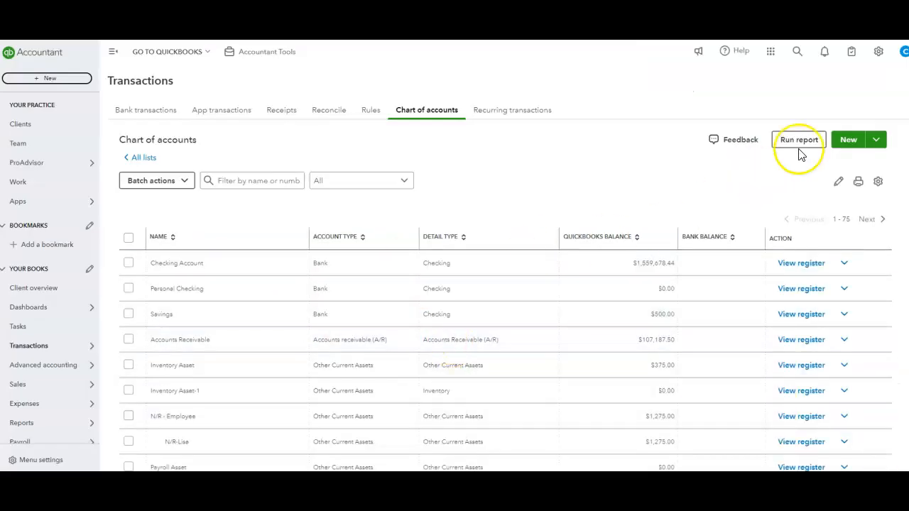
- Start another new Income account and place it under Greenhouse Income as a sub-account
click(877, 142)
click(850, 140)
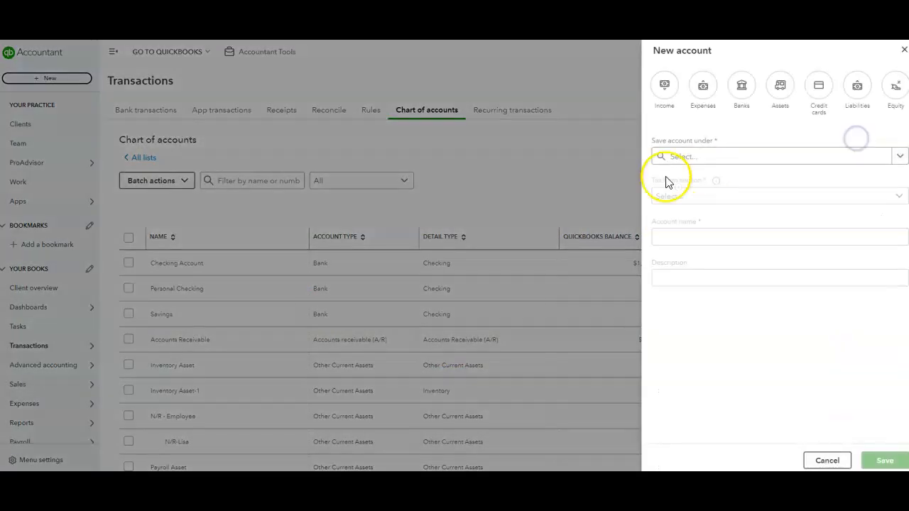
click(673, 85)
click(700, 203)
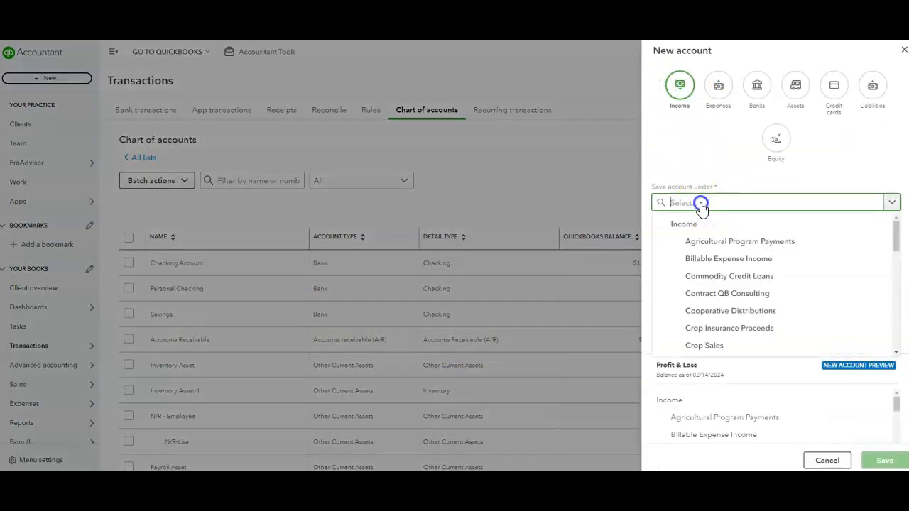
scroll(719, 261, down, 3)
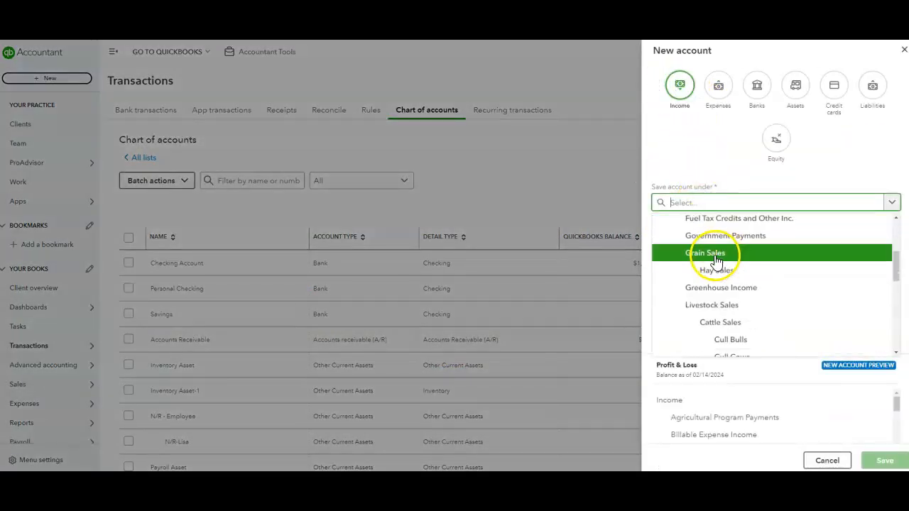
click(726, 287)
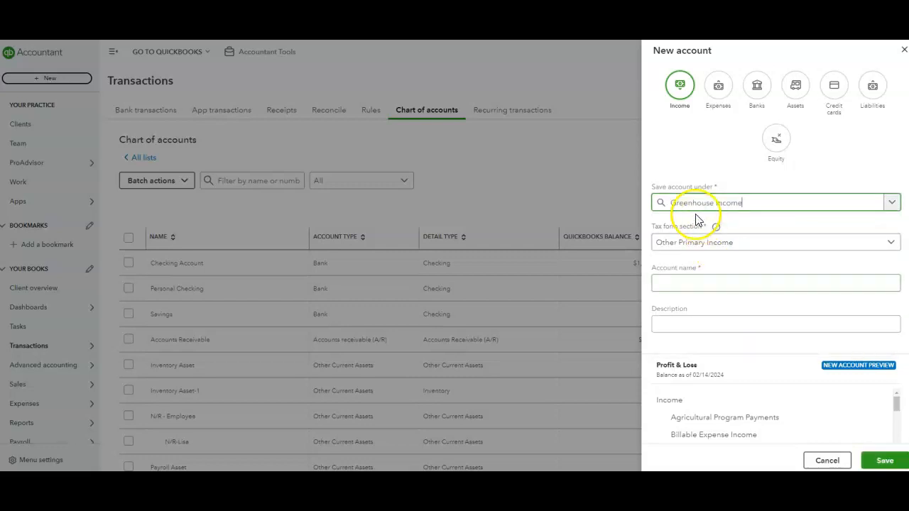
- Switch the new account to the Expenses type, saved under Expenses with Advertising/Promotional as its tax form section
click(695, 282)
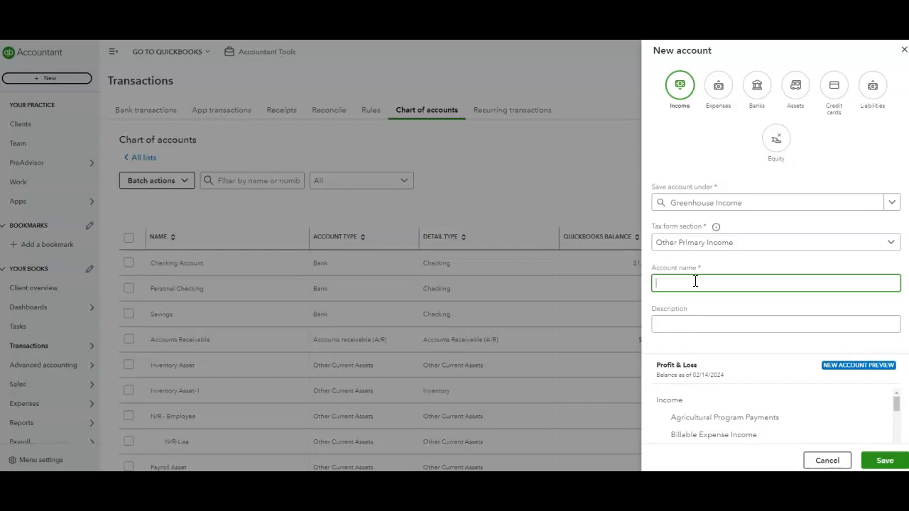
click(718, 86)
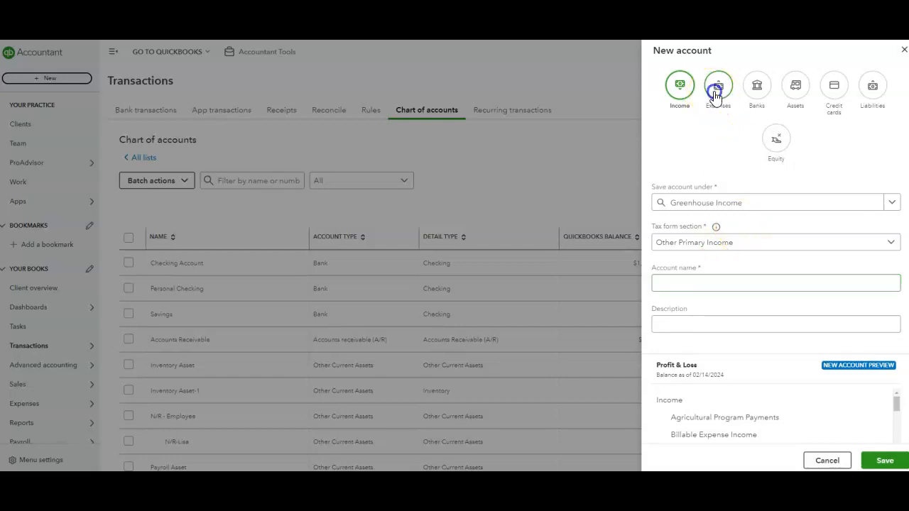
click(724, 205)
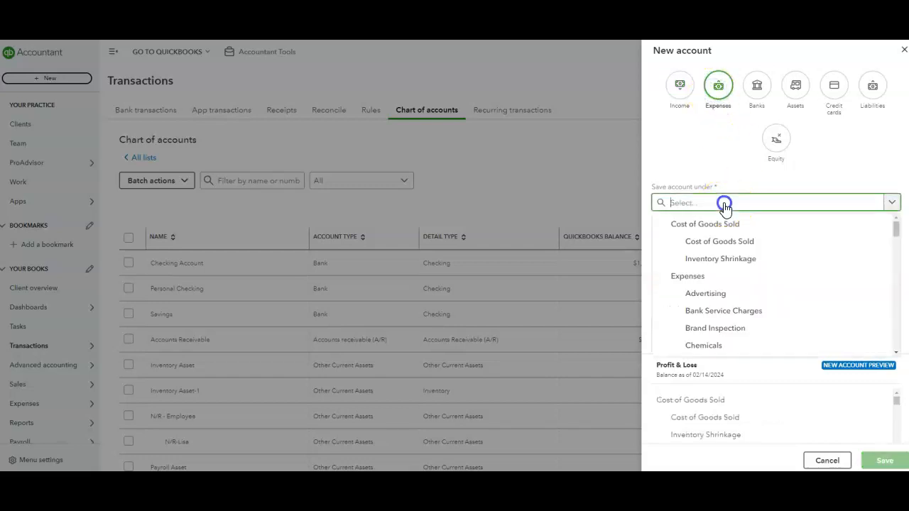
click(722, 276)
click(699, 243)
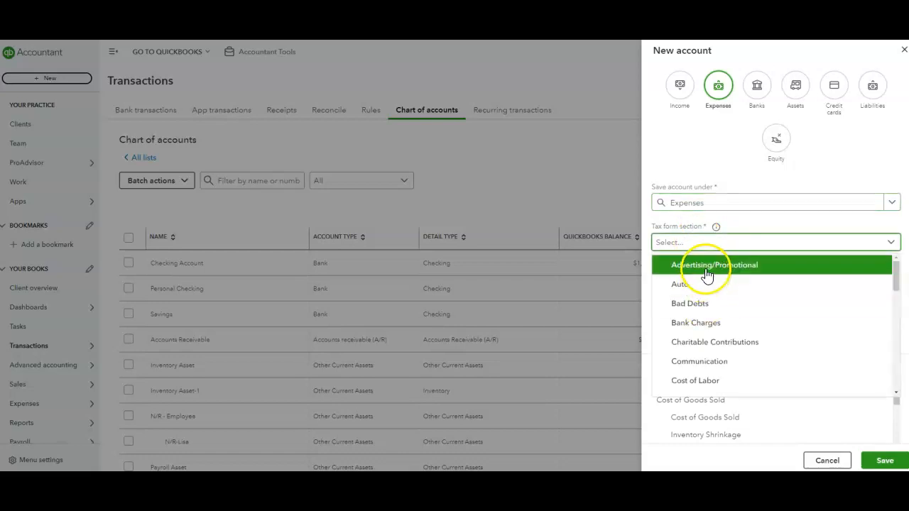
click(713, 269)
- Name the new expense account Greenhouse Expense and save it
click(696, 286)
text(Green)
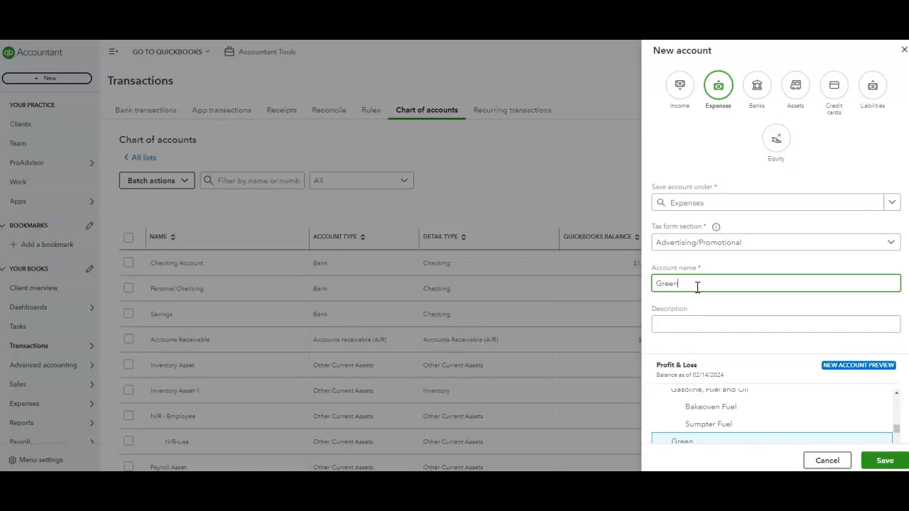
text(house Expense)
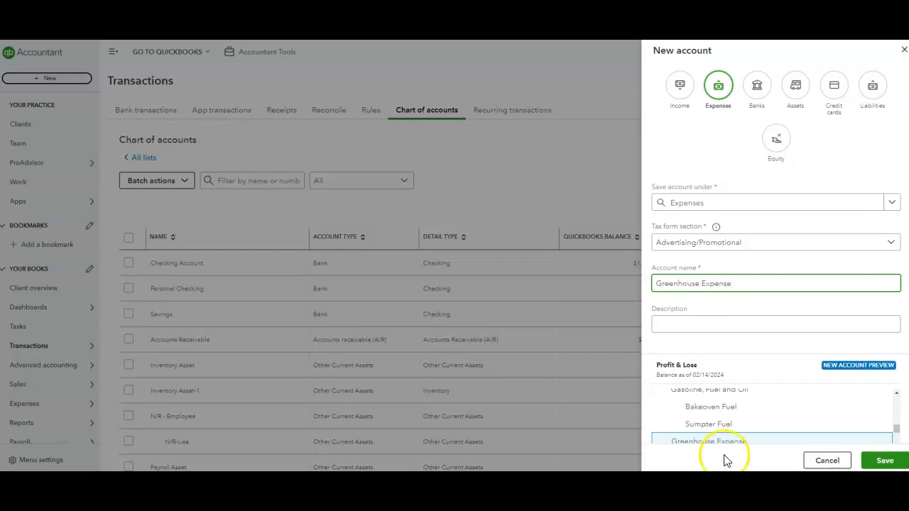
click(887, 461)
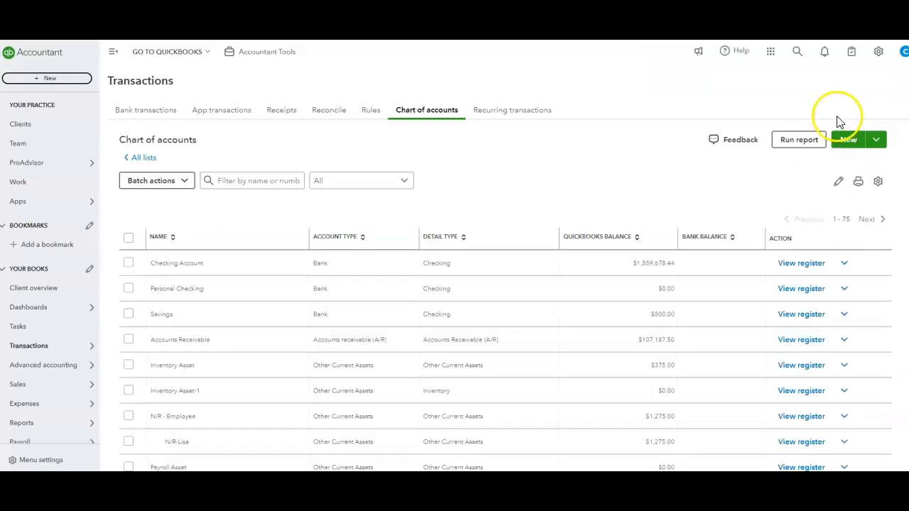
- Start another new Expenses account, place it under Greenhouse Expense as a sub-account, and cancel the form without saving
click(847, 142)
click(699, 86)
click(693, 202)
scroll(720, 264, down, 8)
scroll(720, 270, down, 3)
scroll(721, 270, up, 2)
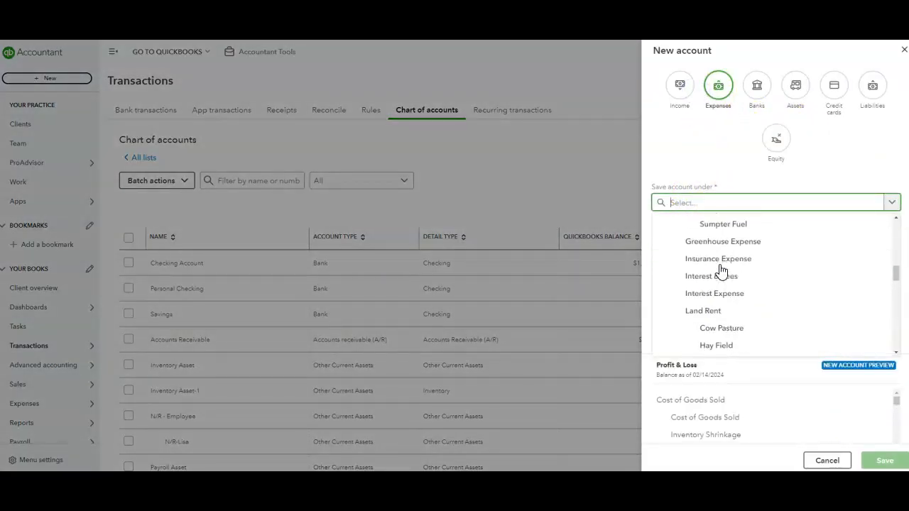
click(723, 245)
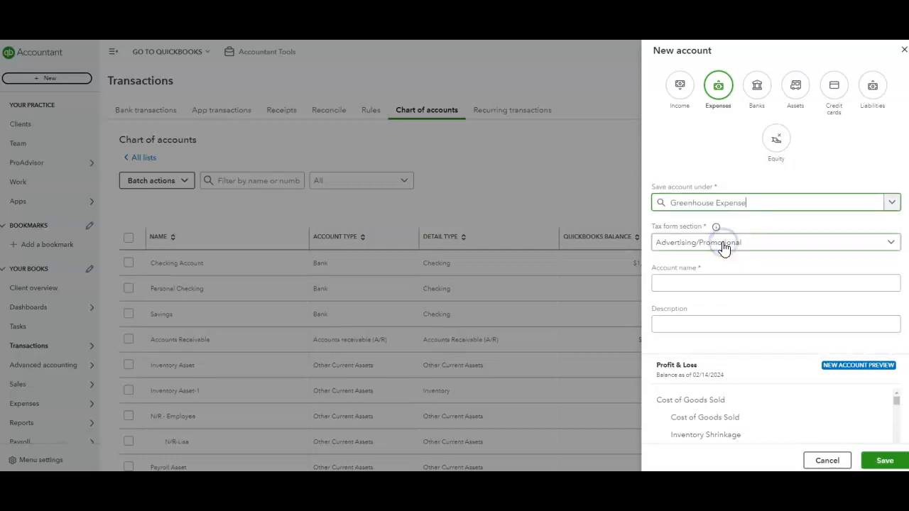
click(694, 285)
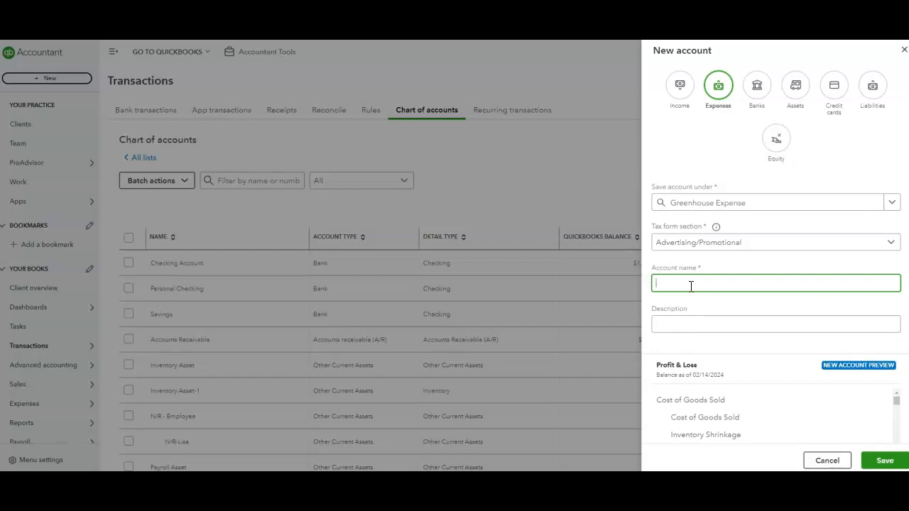
click(827, 461)
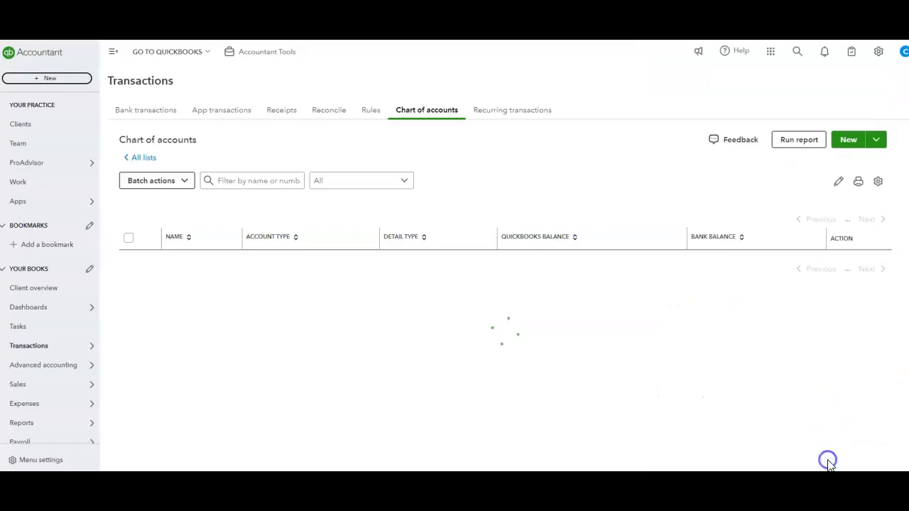
click(563, 191)
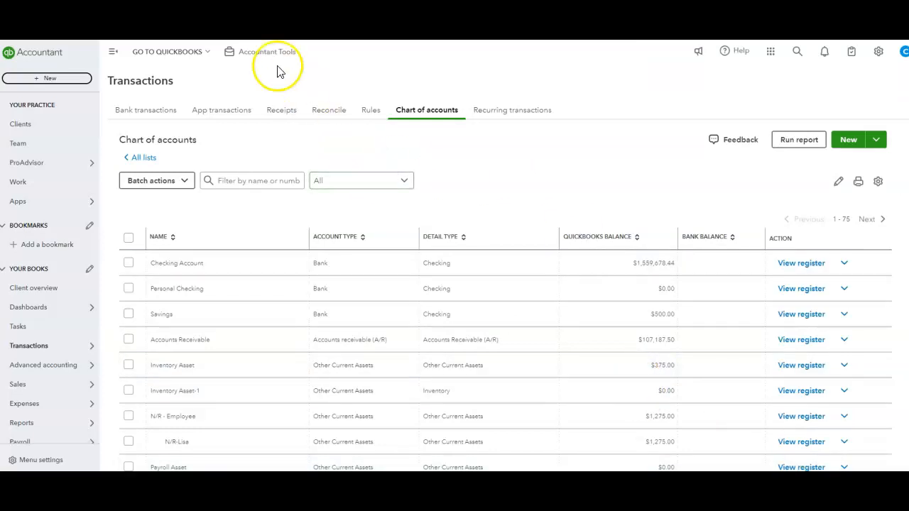